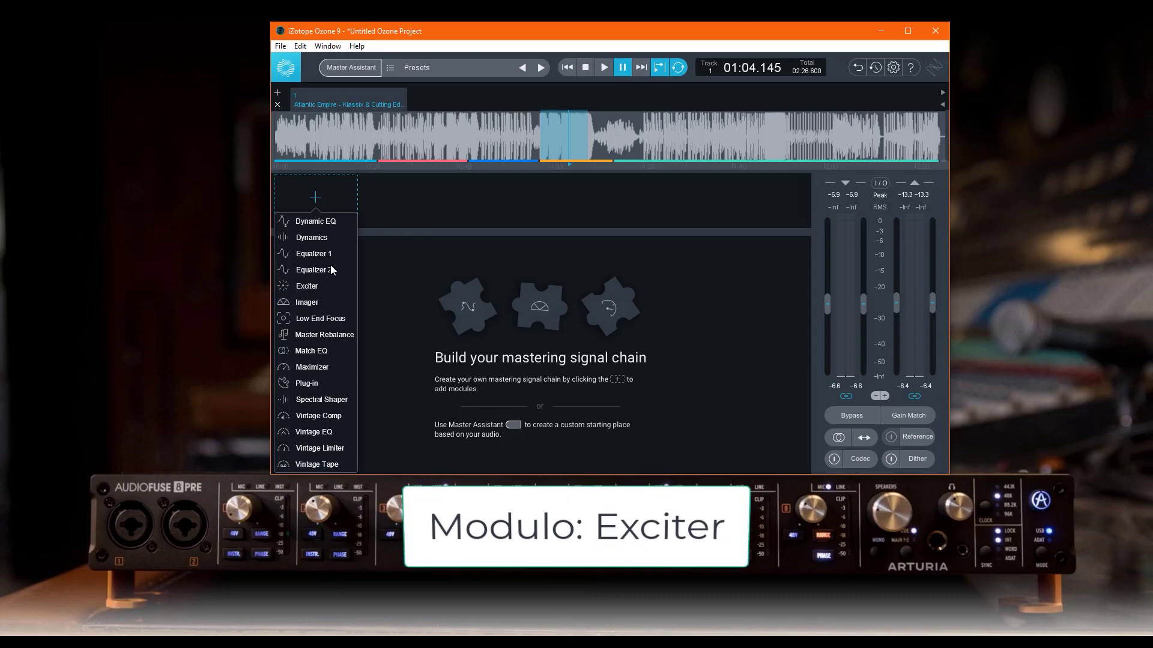
# - Add an Exciter module and split it into three frequency bands with crossovers placed by Learn during playback
pyautogui.click(310, 286)
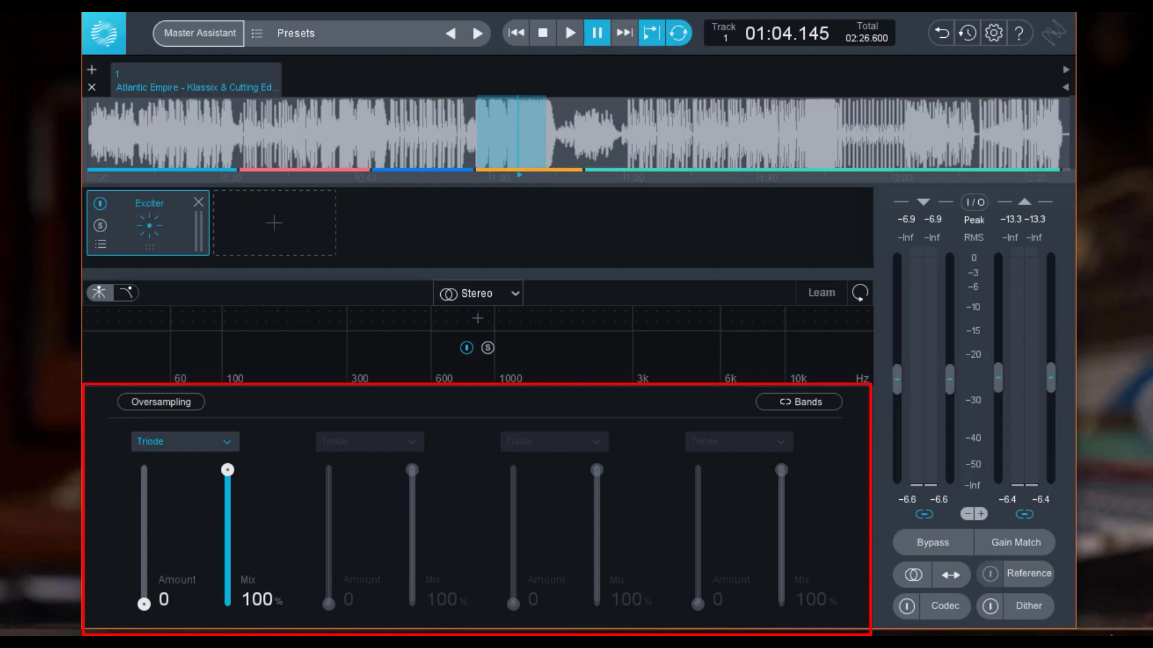
pyautogui.click(477, 315)
pyautogui.click(682, 315)
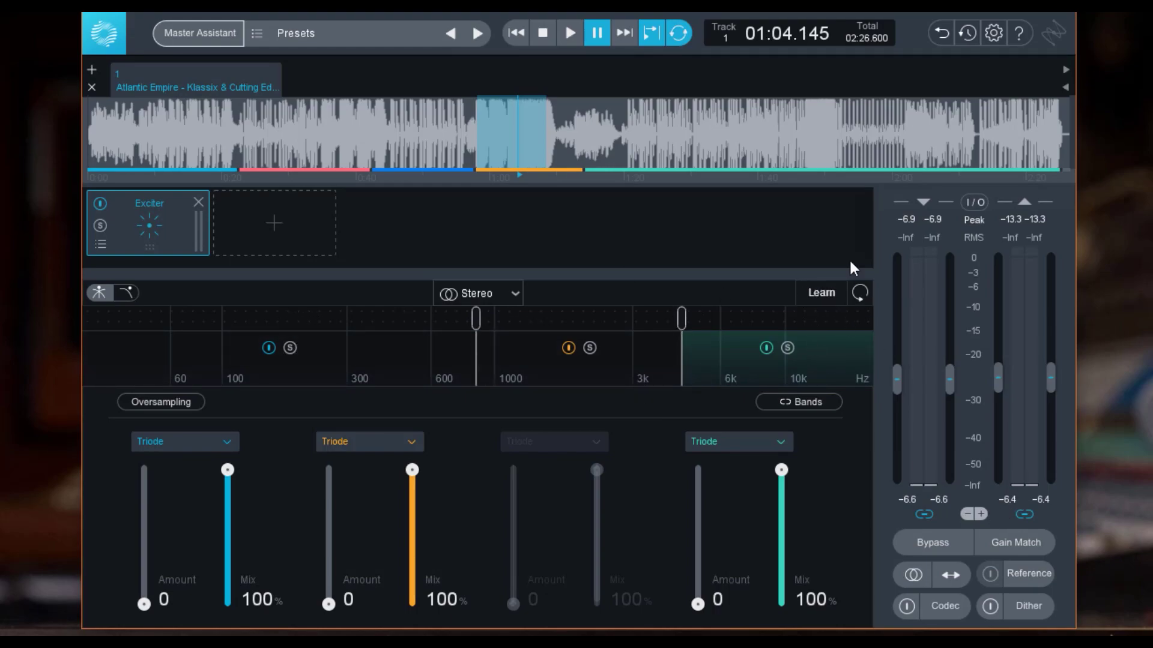
pyautogui.click(820, 293)
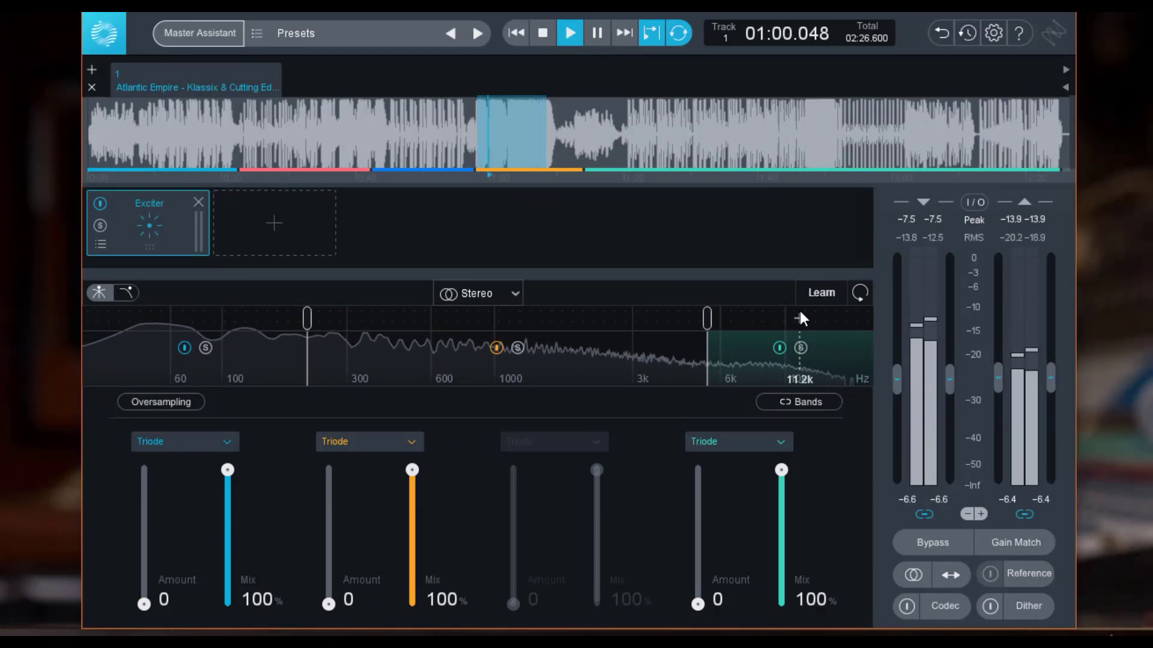
pyautogui.press('space')
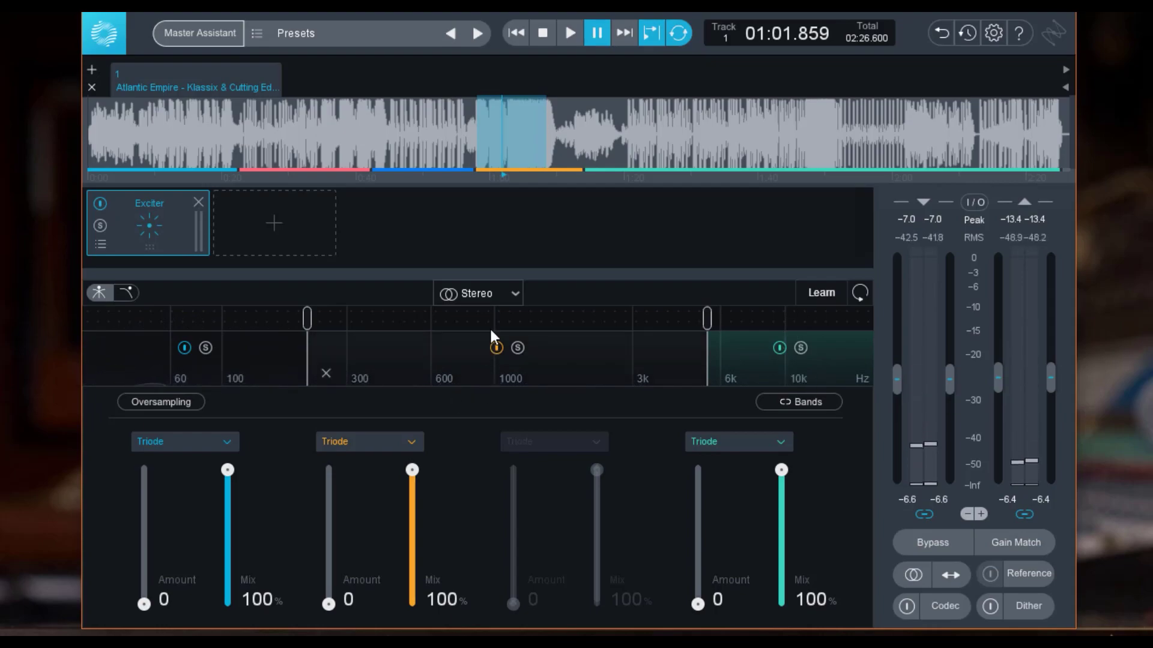
# - Try Mid/Side processing on the Exciter, and return it to Stereo
pyautogui.click(516, 293)
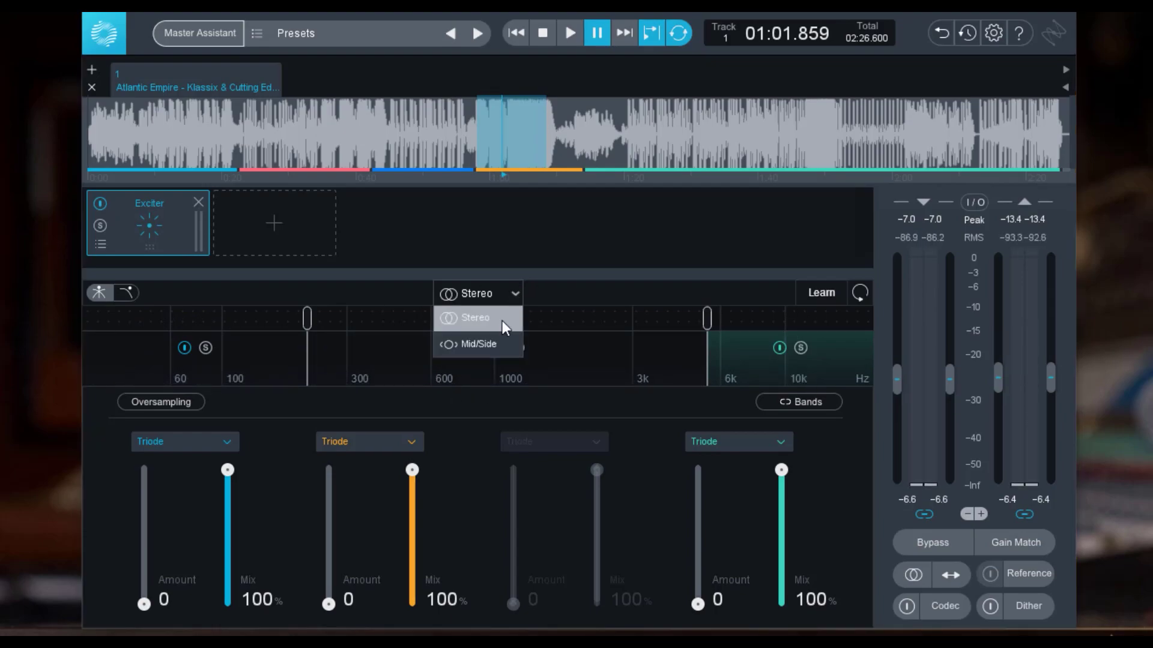
pyautogui.click(479, 345)
pyautogui.click(495, 289)
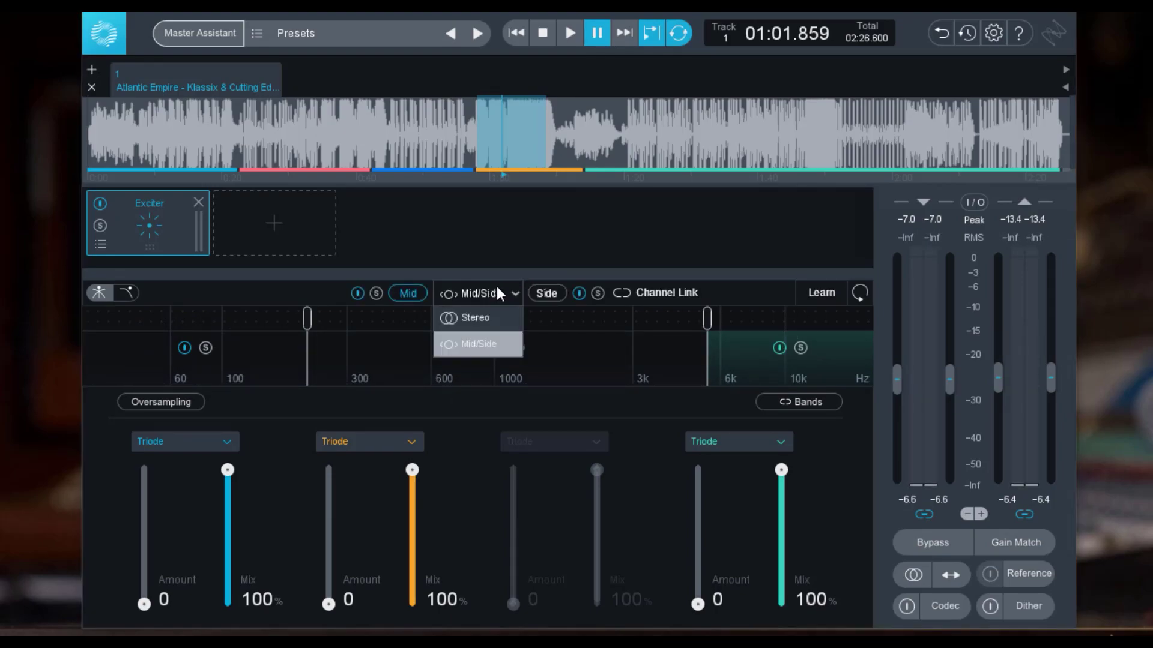
pyautogui.click(492, 322)
# - Solo the low, middle and high bands one after another during playback to hear each range
pyautogui.click(274, 363)
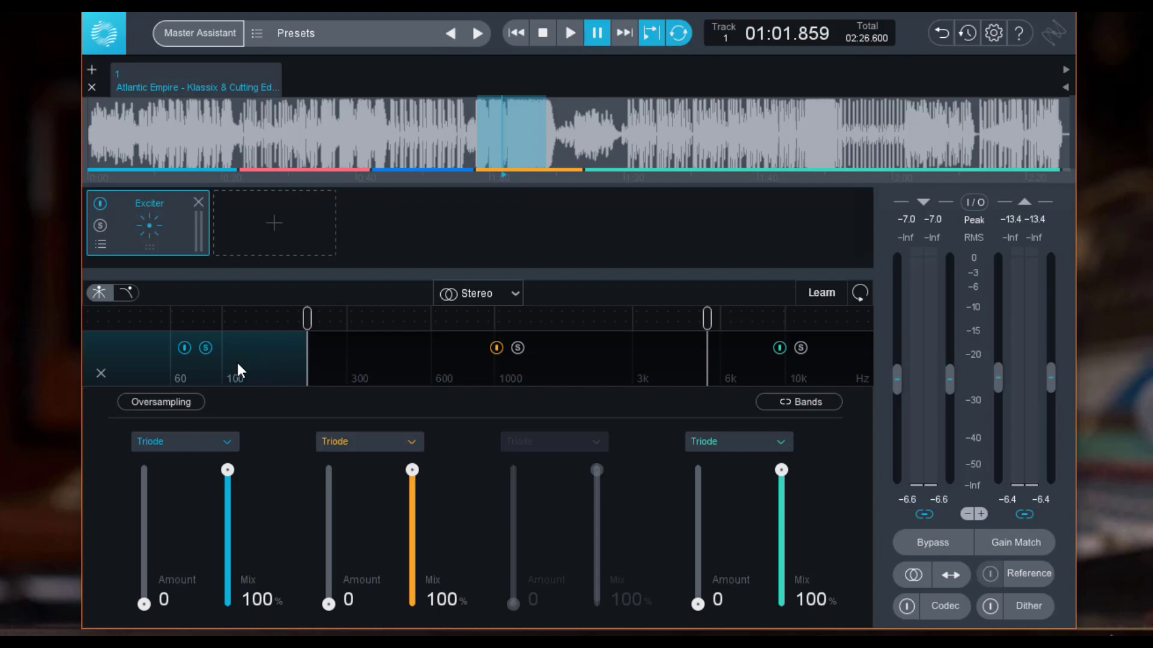
pyautogui.press('space')
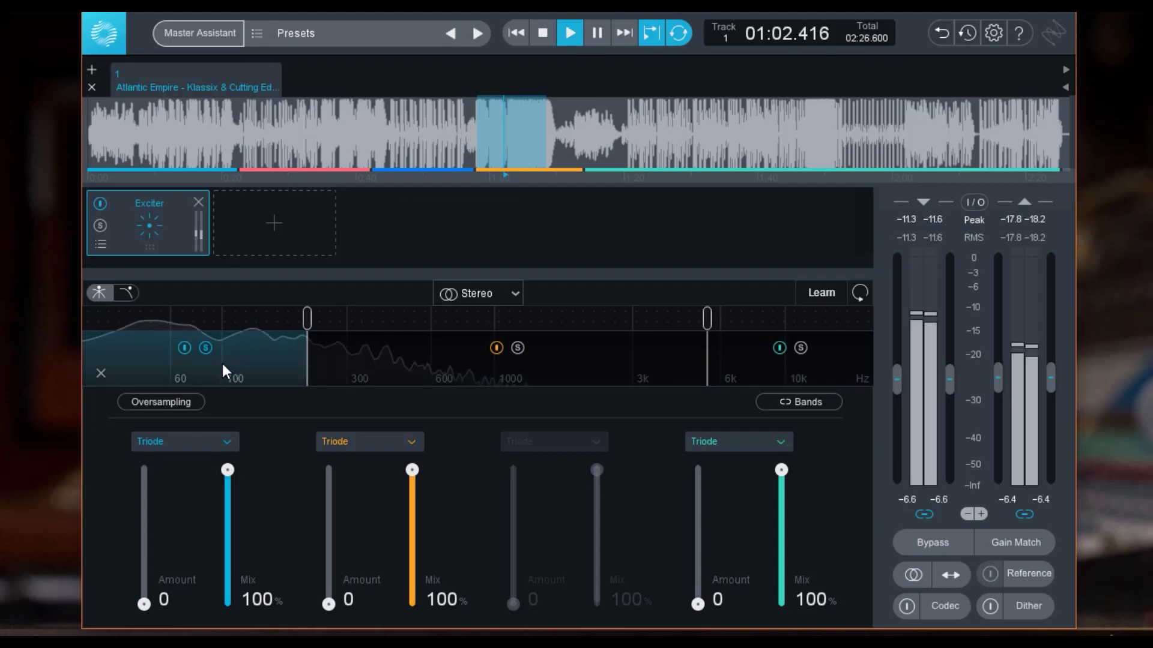
pyautogui.click(517, 348)
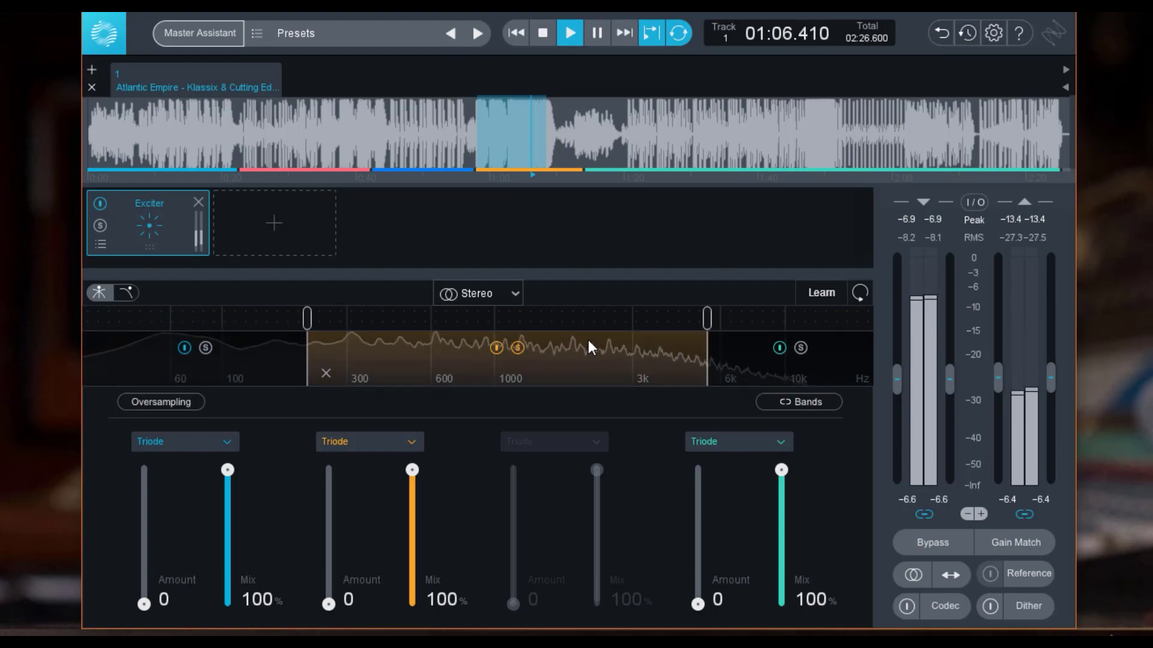
pyautogui.click(800, 347)
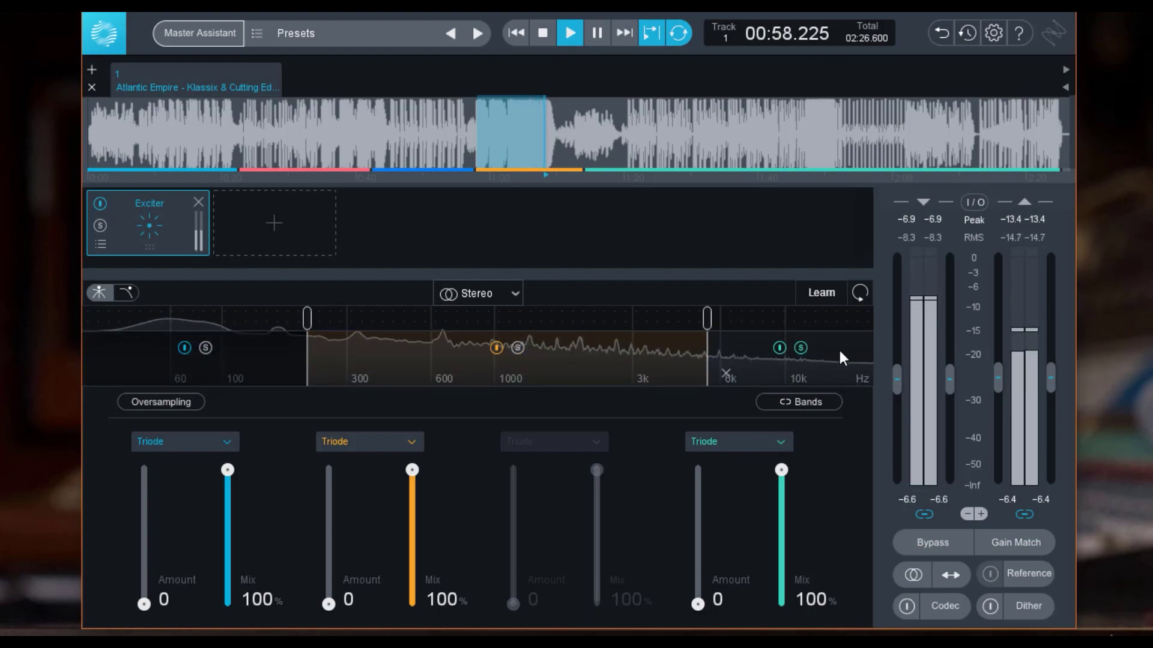
pyautogui.click(801, 348)
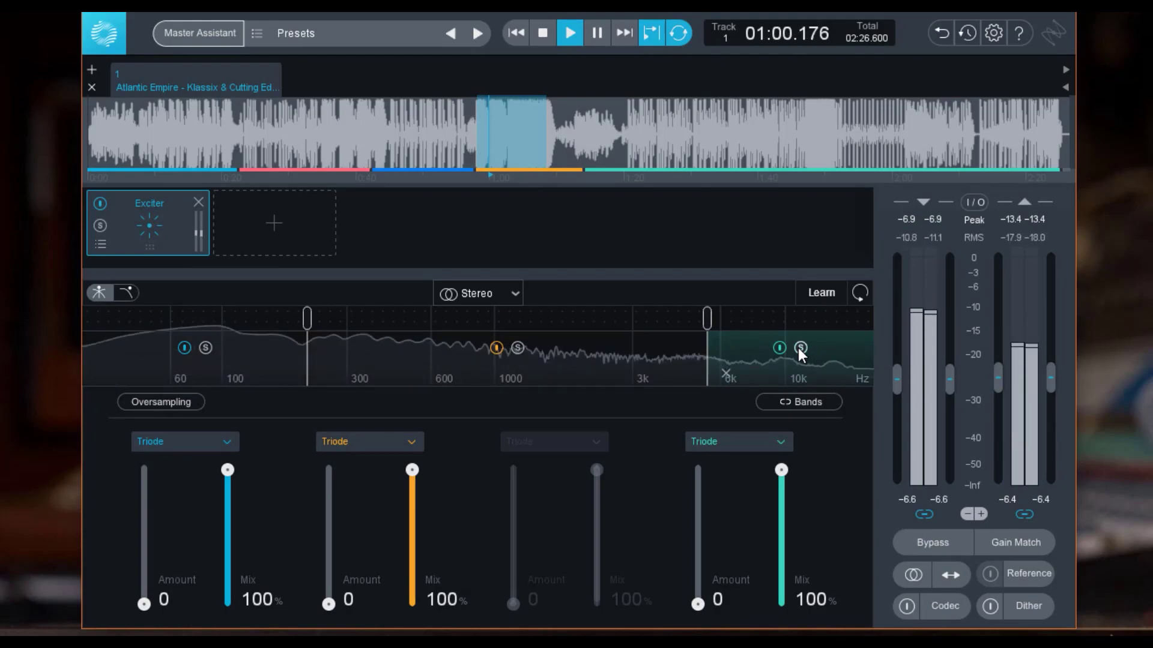
pyautogui.press('space')
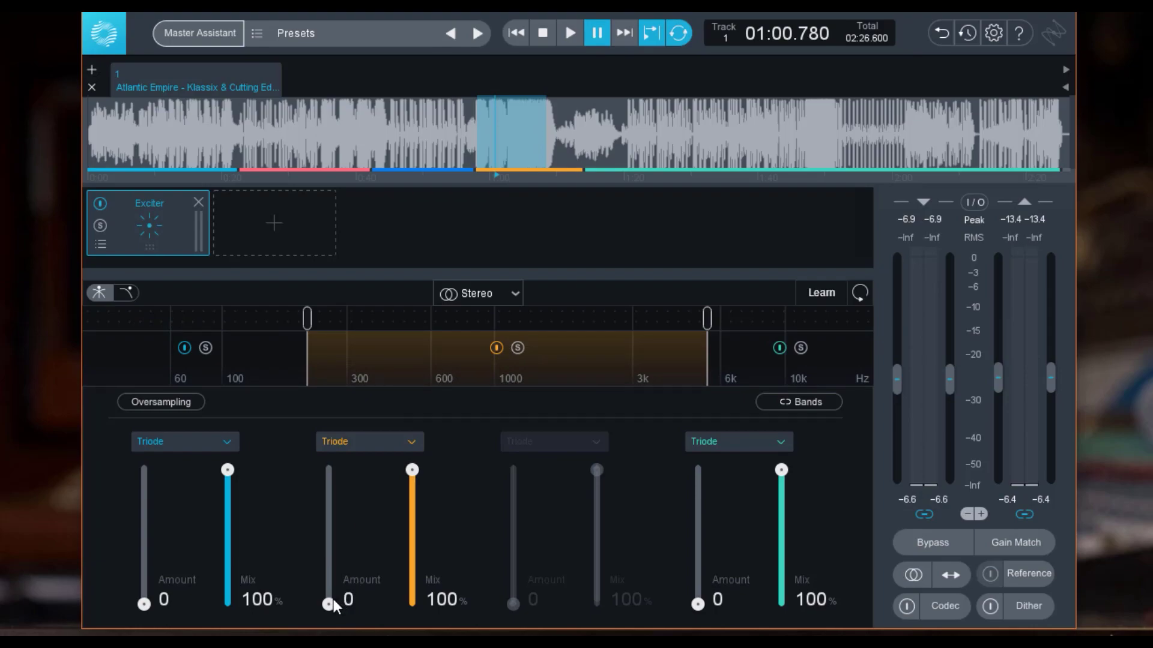
# - Set the middle band's Amount to 3.5 and its saturation mode to Retro
pyautogui.scroll(1, 340, 569)
pyautogui.click(399, 442)
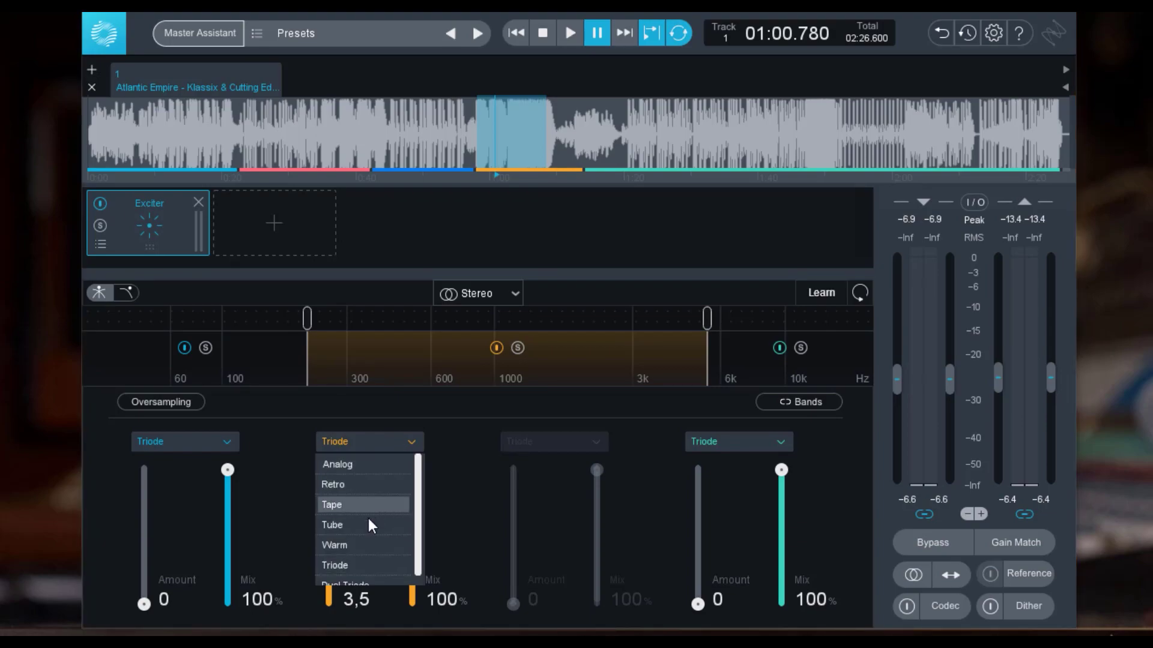
pyautogui.scroll(-1, 362, 546)
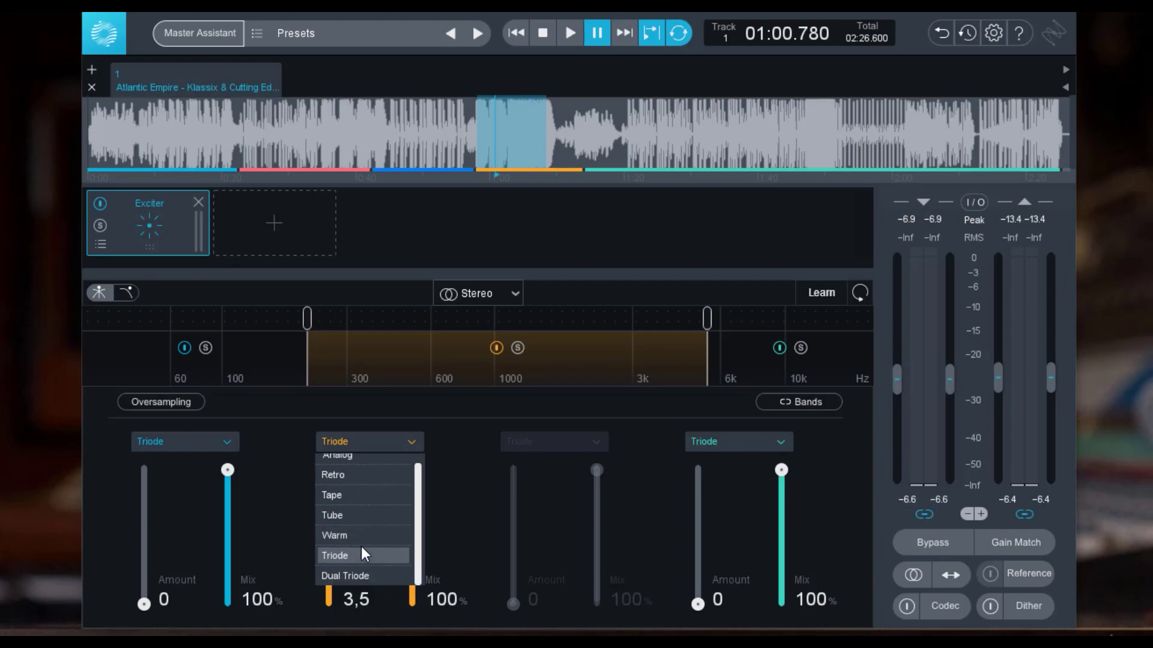
pyautogui.scroll(1, 362, 578)
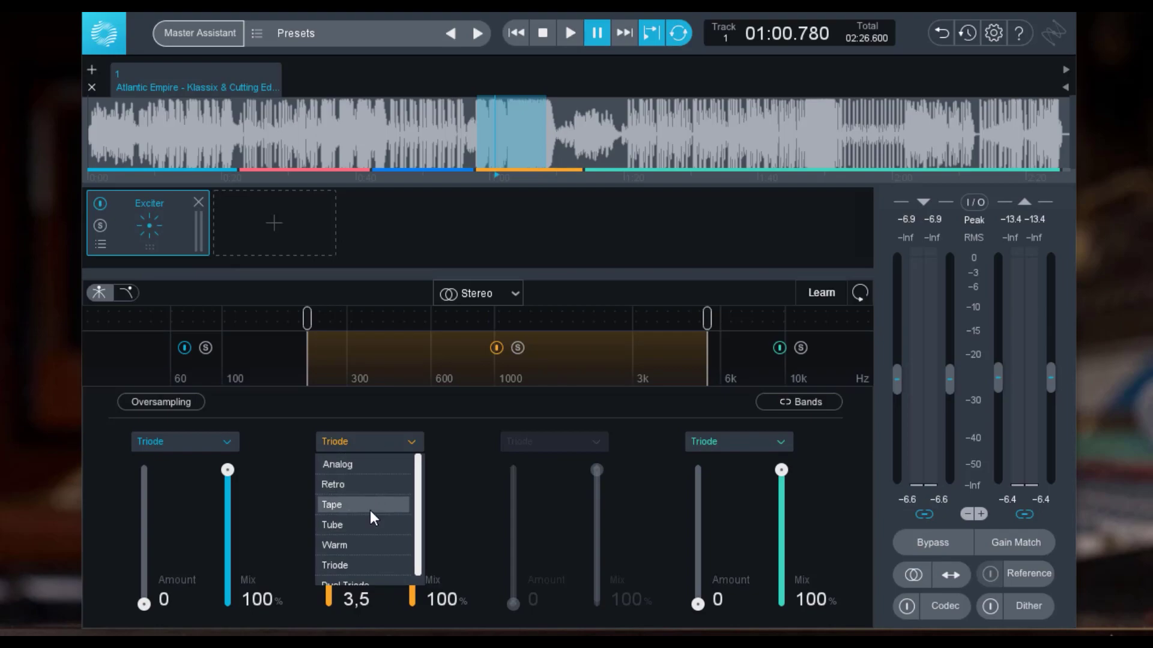
pyautogui.scroll(-1, 360, 553)
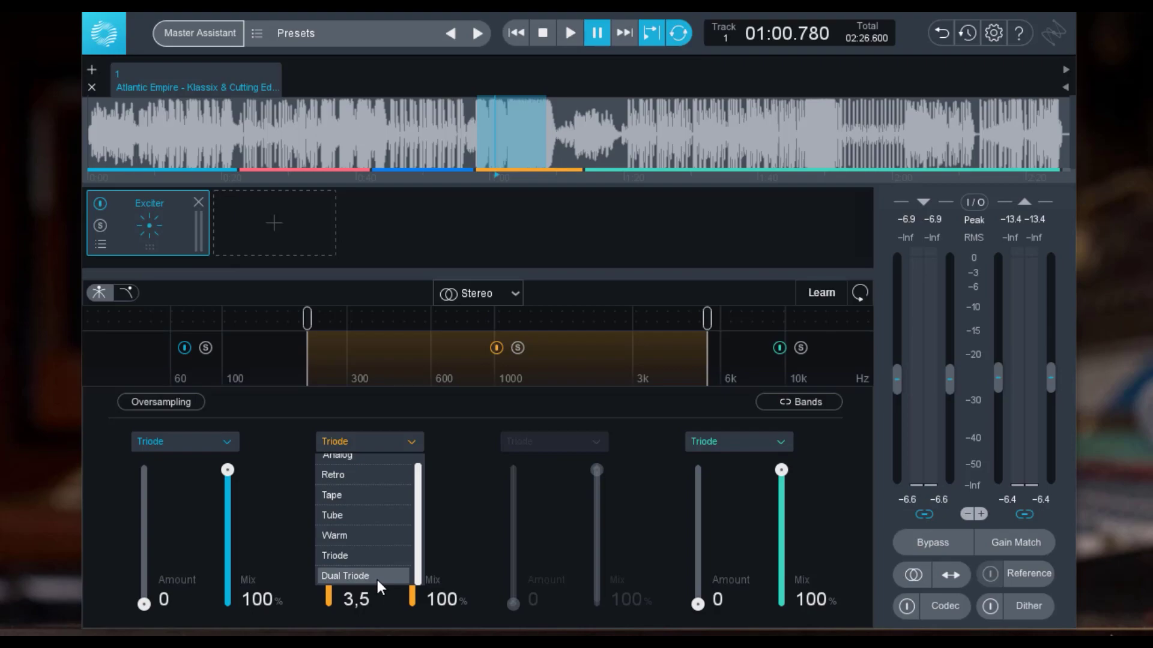
pyautogui.click(383, 476)
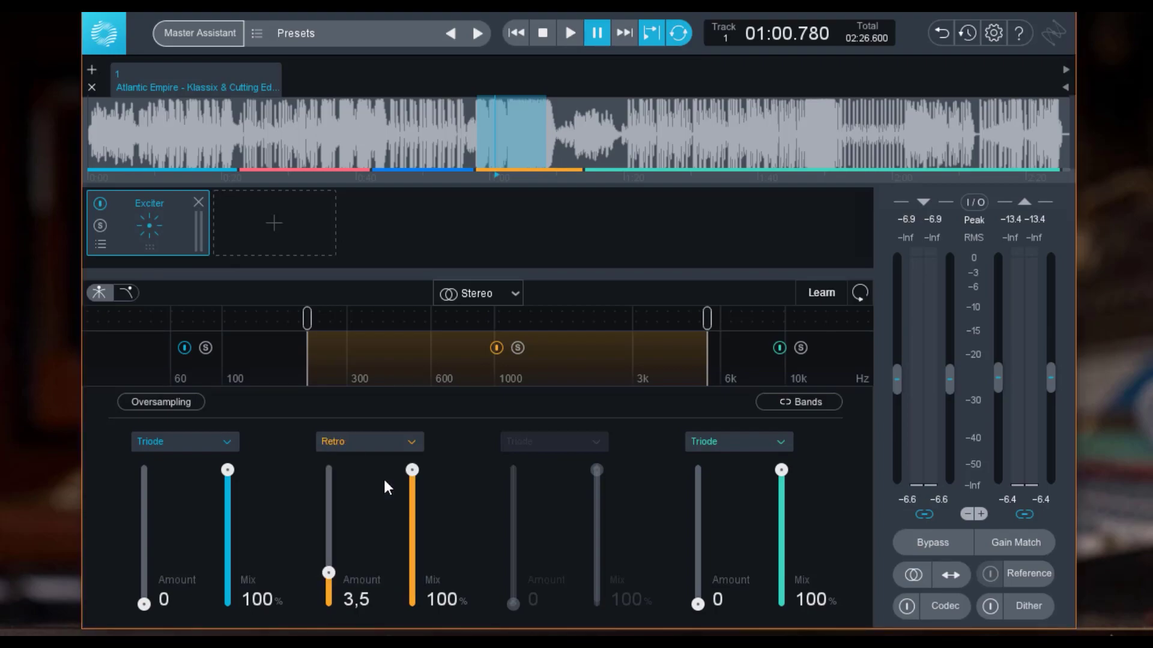
# - Set the low band's mode to Tape and the high band's to Warm, with Oversampling enabled
pyautogui.click(180, 442)
pyautogui.click(186, 503)
pyautogui.click(734, 442)
pyautogui.click(732, 543)
pyautogui.click(164, 404)
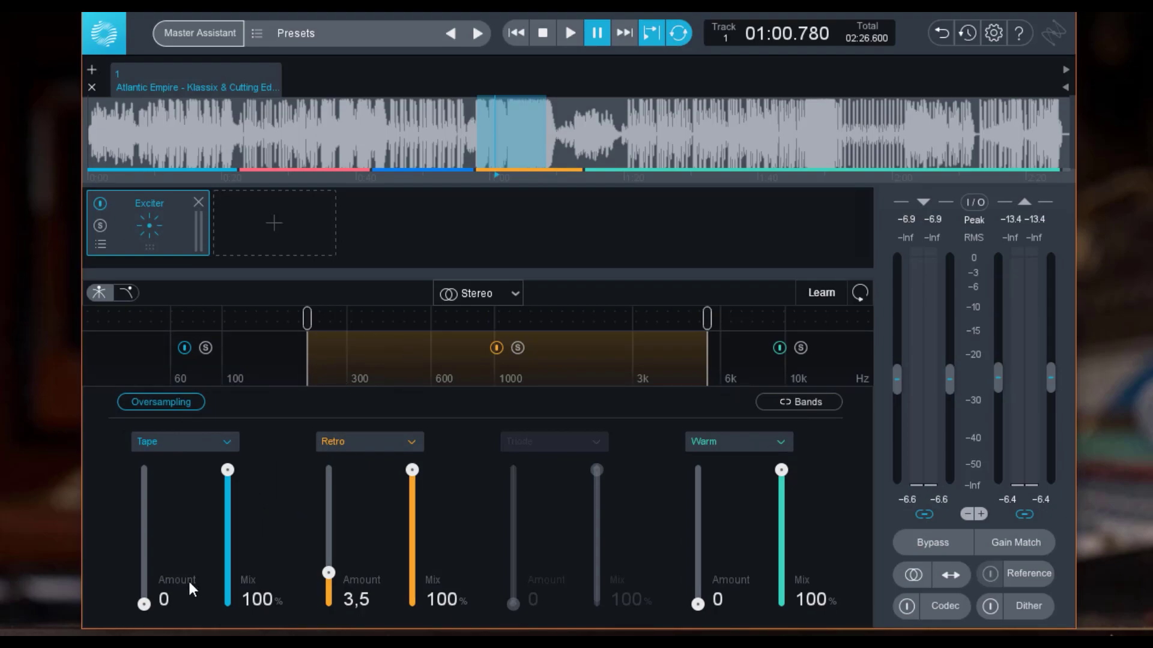
# - Raise the low band's Amount to 2.6 and, with the middle band soloed in playback, the middle band's Amount to 8.3
pyautogui.moveTo(144, 603); pyautogui.dragTo(143, 580)
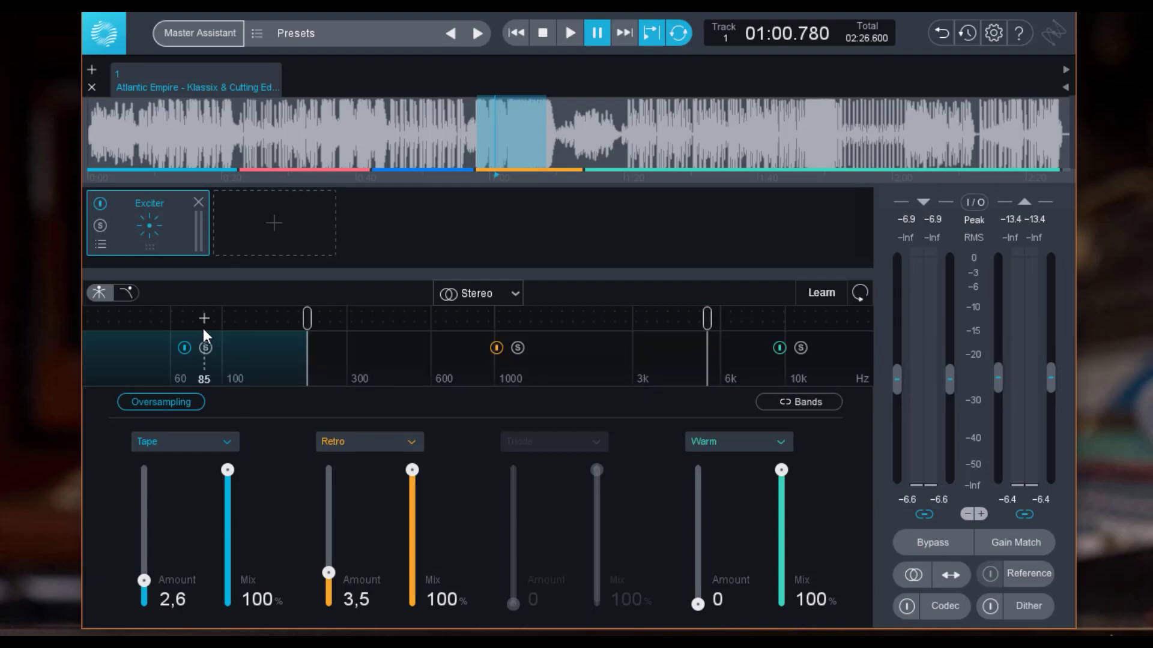
pyautogui.press('space')
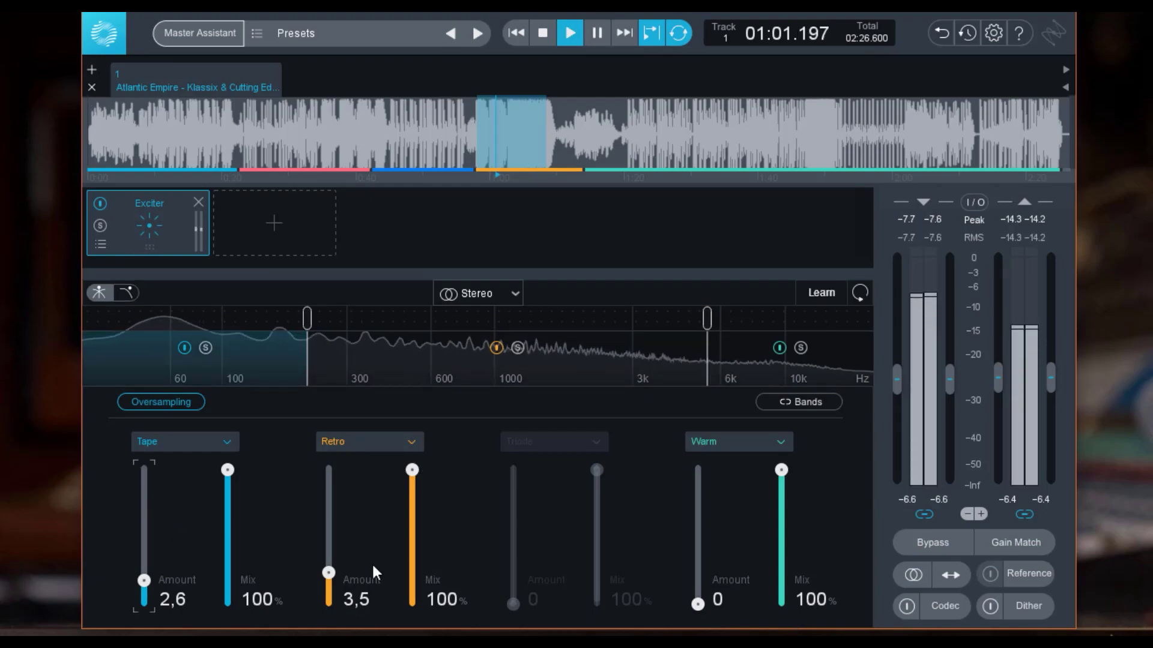
pyautogui.moveTo(328, 572)
pyautogui.mouseDown()
pyautogui.moveTo(330, 543)
pyautogui.moveTo(338, 561)
pyautogui.mouseUp()
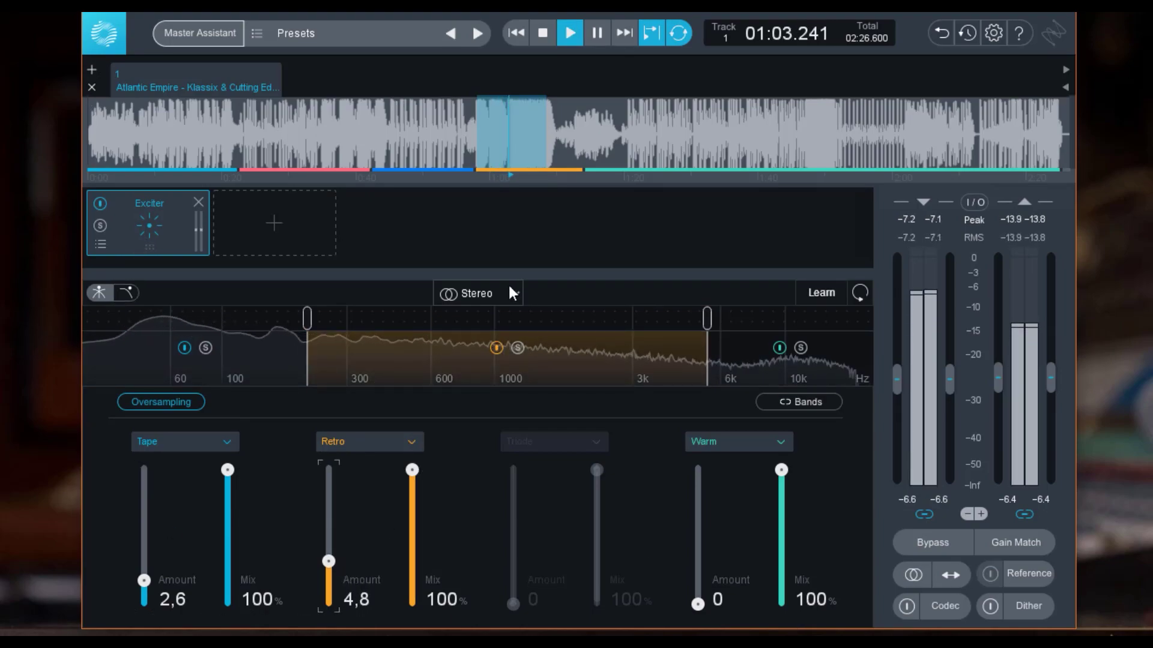
pyautogui.click(517, 349)
pyautogui.moveTo(328, 561); pyautogui.dragTo(329, 530)
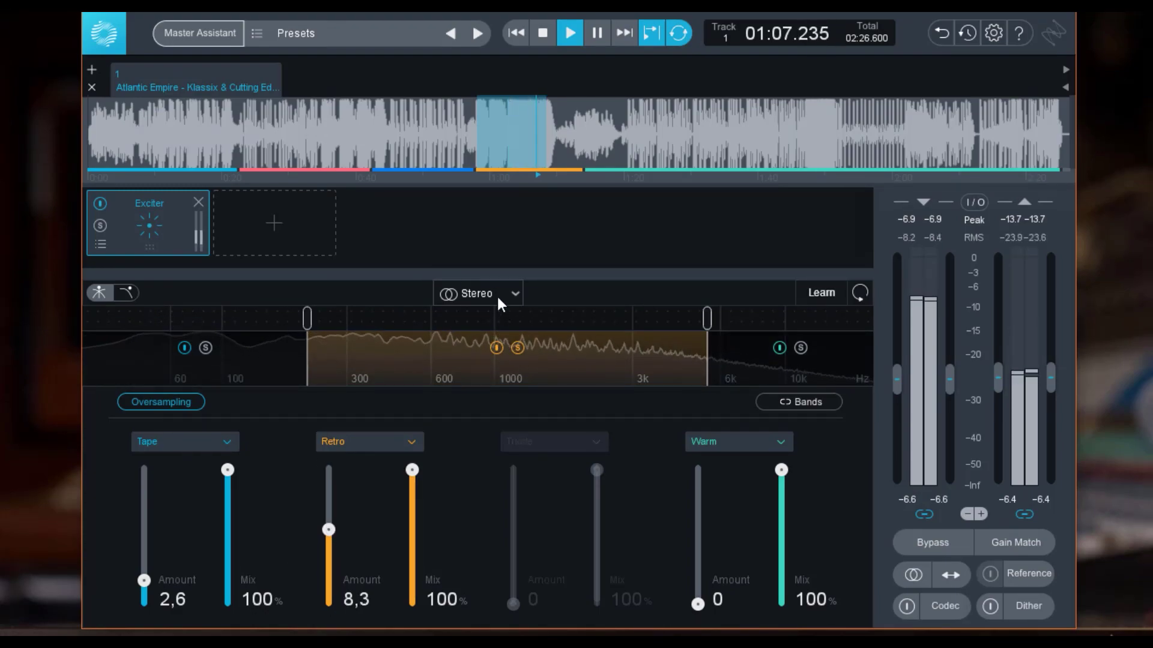
# - Unsolo the middle band and compare the sound with its excitation bypassed and active
pyautogui.click(518, 347)
pyautogui.click(494, 348)
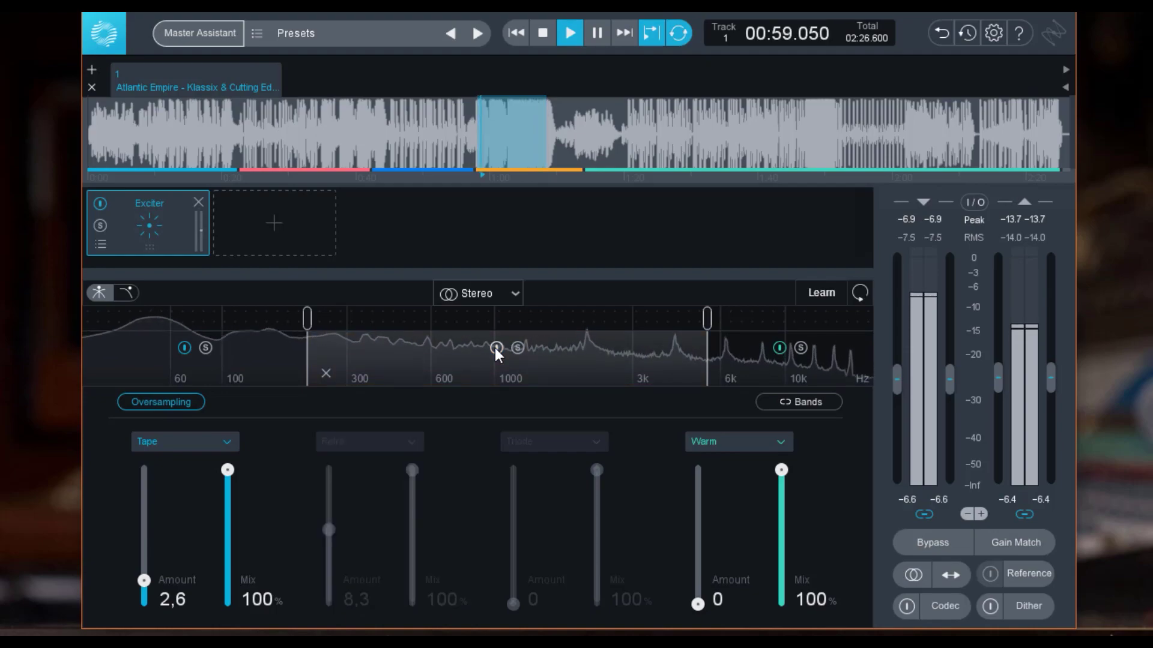
pyautogui.click(494, 348)
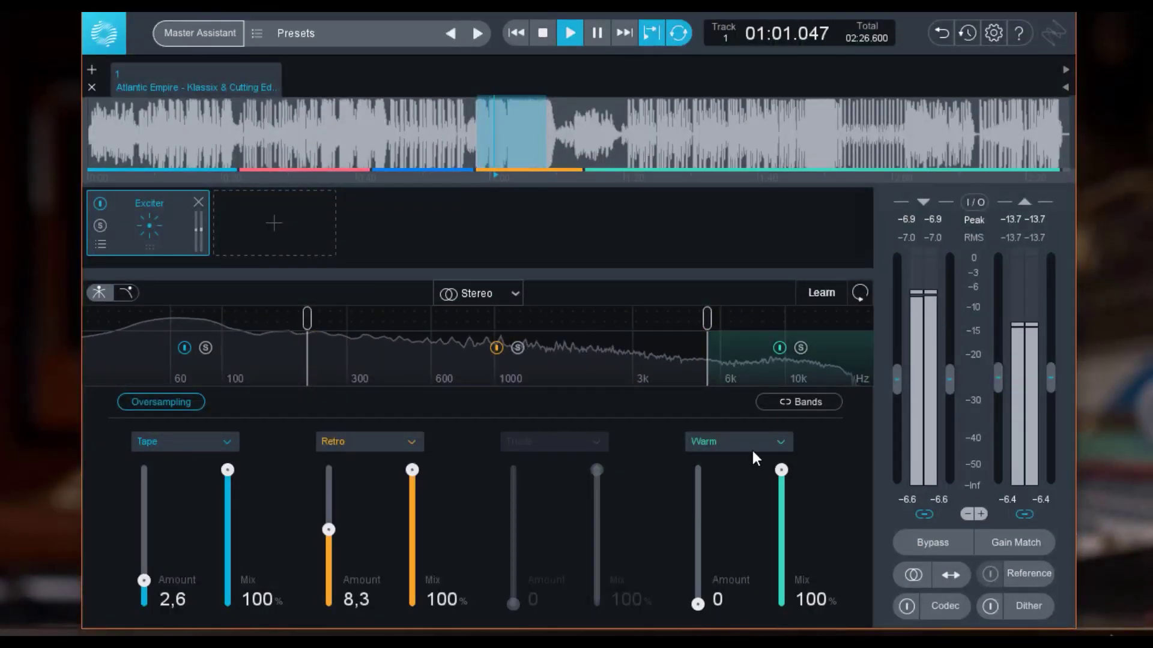
# - Set the high band's saturation mode to Analog and its Amount to 10.3
pyautogui.moveTo(698, 604); pyautogui.dragTo(698, 519)
pyautogui.click(731, 441)
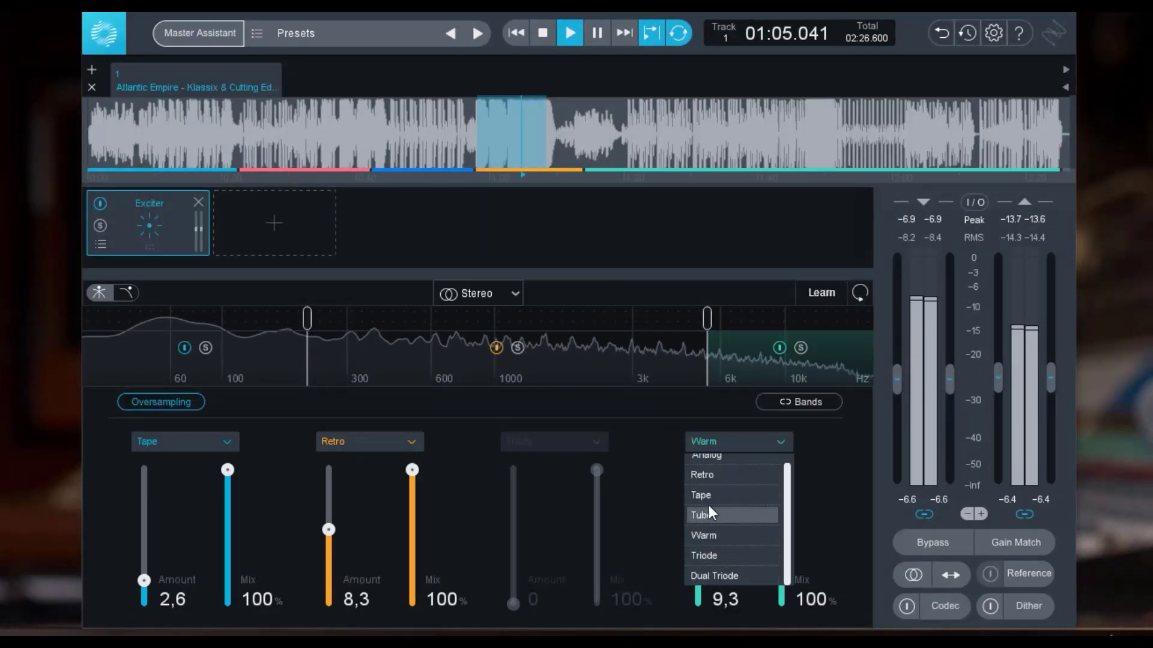
pyautogui.click(715, 465)
pyautogui.moveTo(711, 523); pyautogui.dragTo(704, 514)
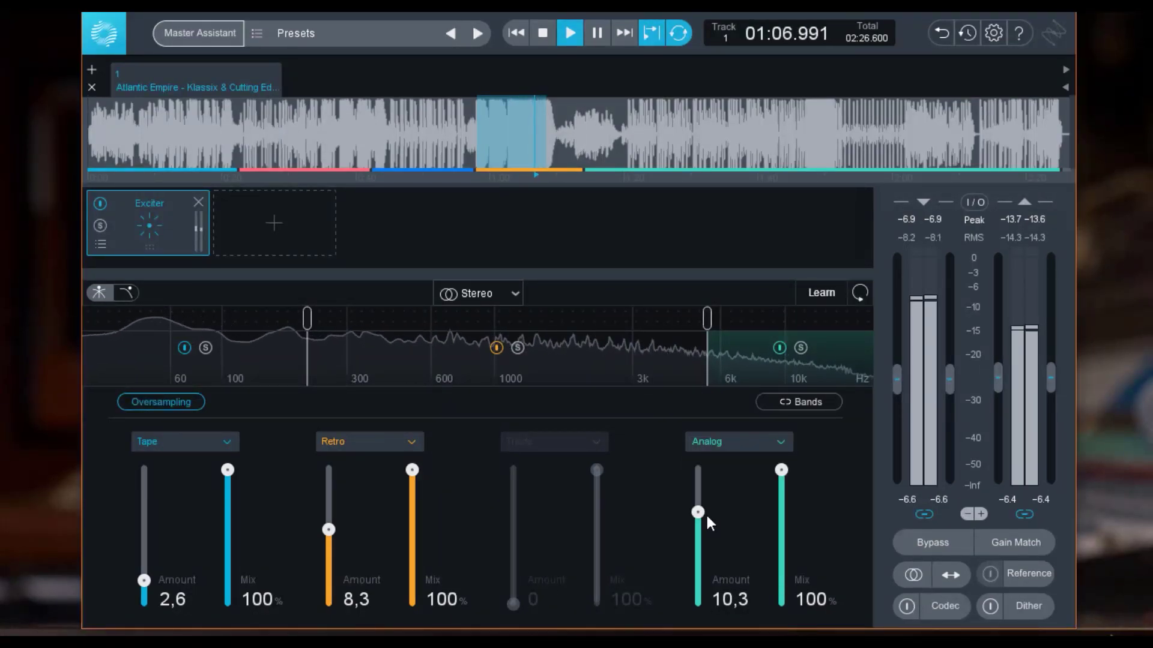
# - Compare the high band bypassed and active, and listen to it soloed during playback
pyautogui.click(779, 347)
pyautogui.click(779, 348)
pyautogui.click(780, 348)
pyautogui.click(780, 347)
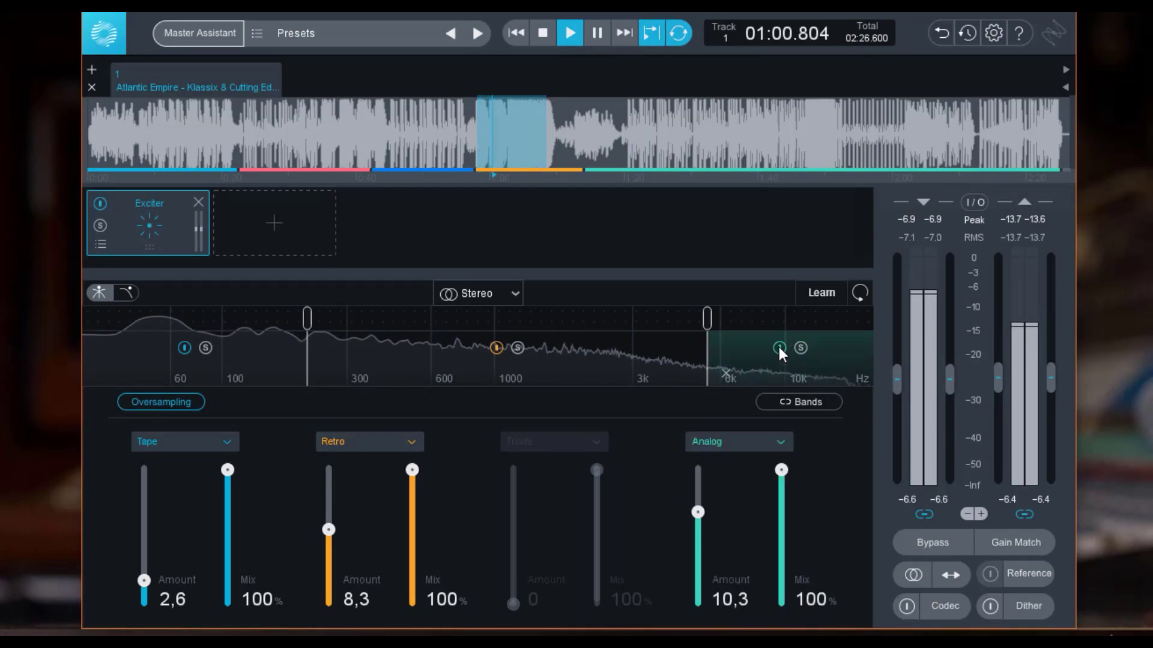
pyautogui.click(796, 347)
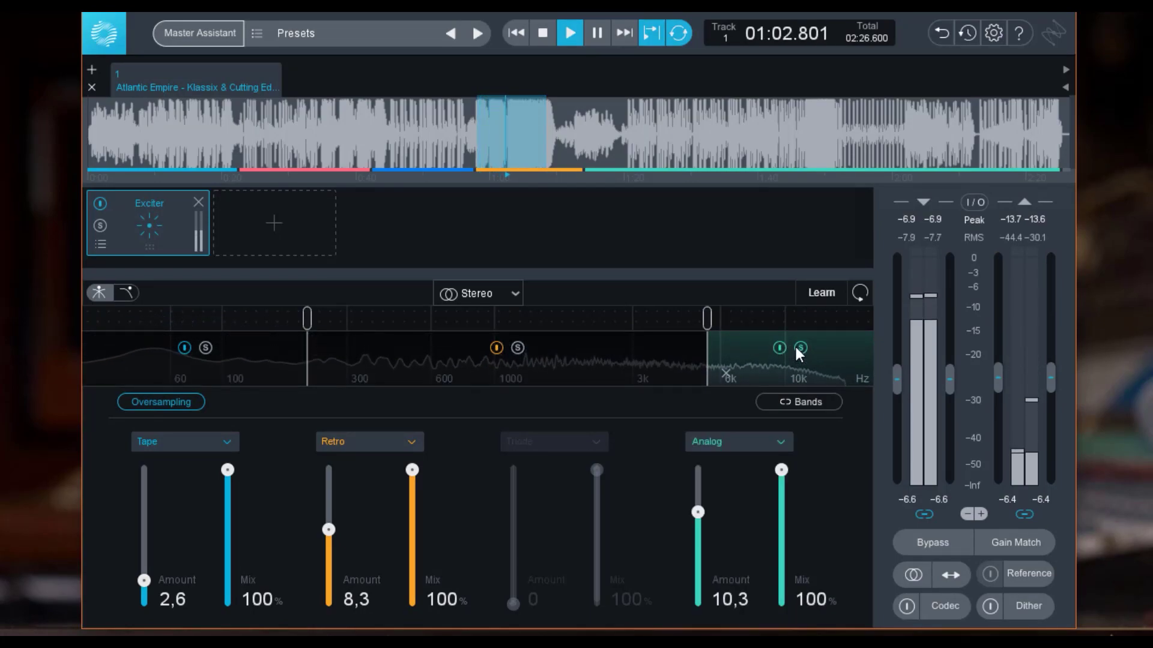
pyautogui.click(796, 348)
# - Raise the low band's Amount to 4.6 and pause playback
pyautogui.moveTo(144, 581); pyautogui.dragTo(143, 563)
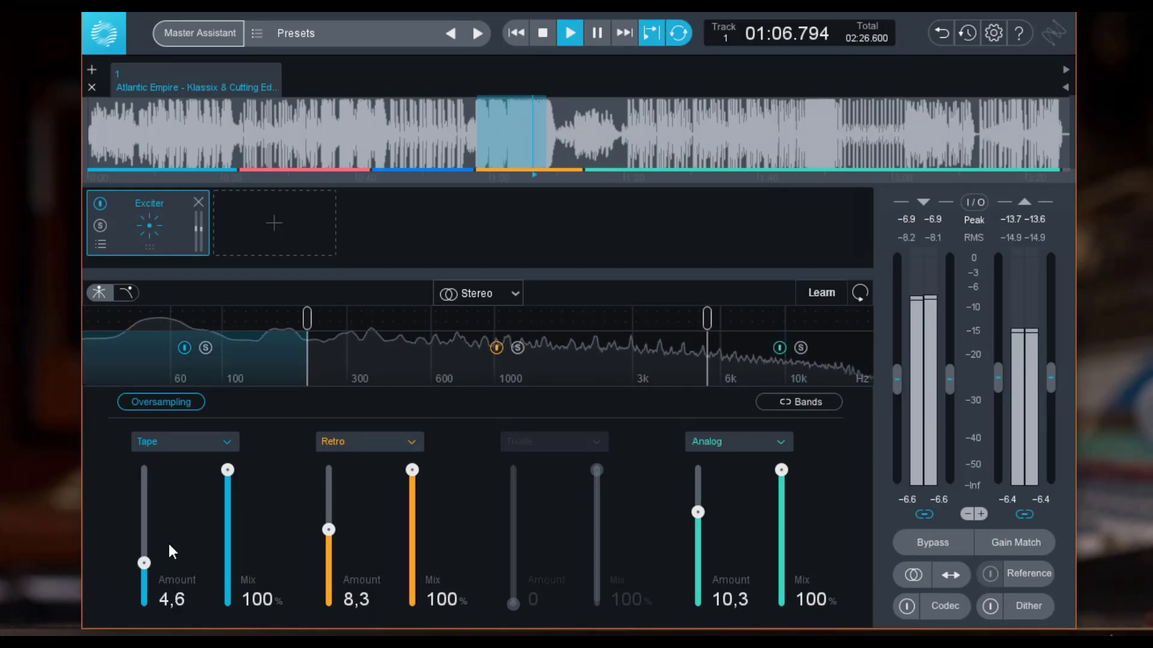
pyautogui.press('space')
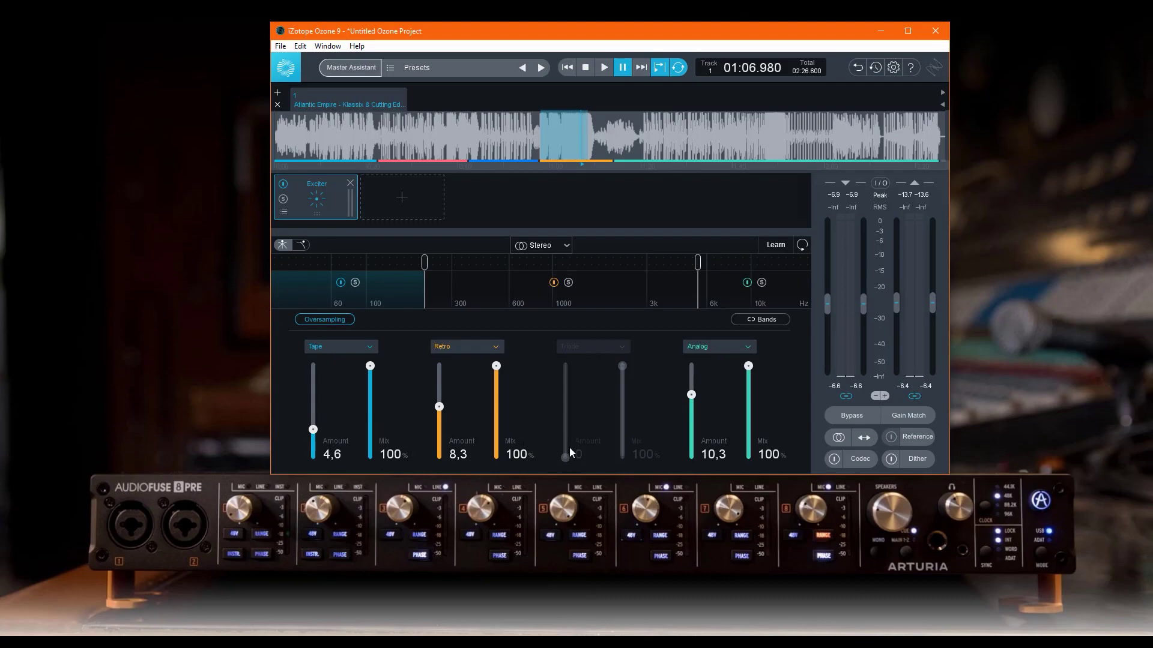
# - Split the middle band just above 1 kHz to add a fourth band with Amount 3.3 and Mix 41.2%
pyautogui.click(573, 264)
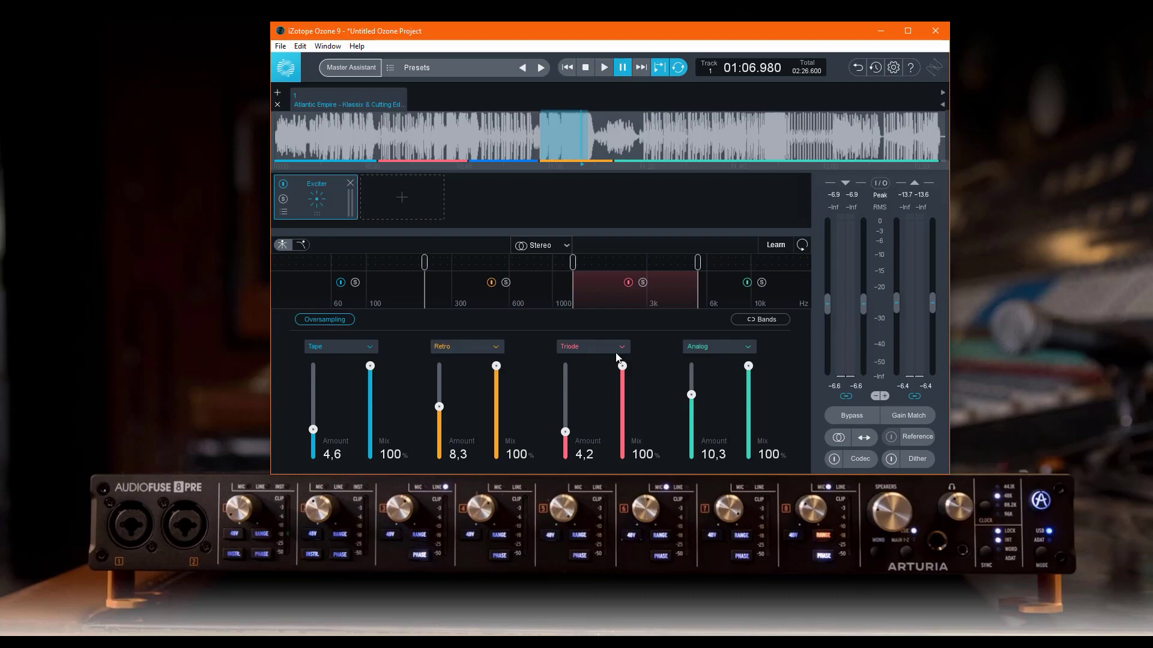
pyautogui.moveTo(622, 368); pyautogui.dragTo(631, 428)
pyautogui.moveTo(565, 432); pyautogui.dragTo(567, 441)
# - Move the lowest crossover between 300 and 600 Hz, the middle one between 1 and 3 kHz, and the highest to 4.7 kHz
pyautogui.moveTo(573, 268); pyautogui.dragTo(597, 270)
pyautogui.moveTo(697, 264); pyautogui.dragTo(684, 264)
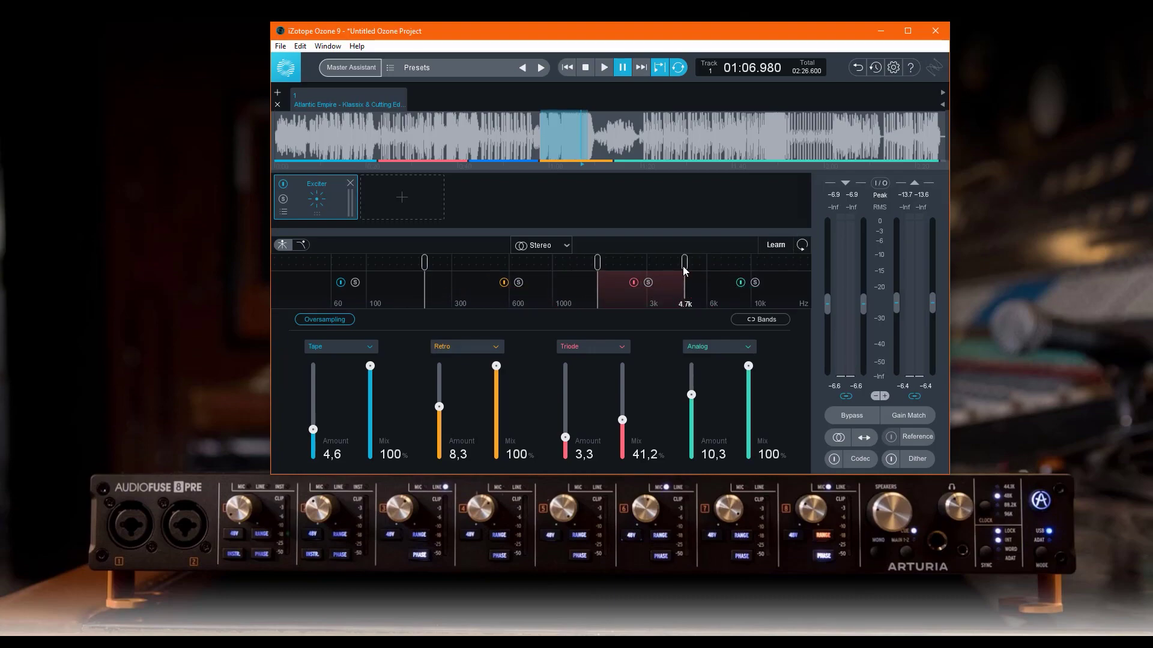
pyautogui.moveTo(425, 263); pyautogui.dragTo(477, 270)
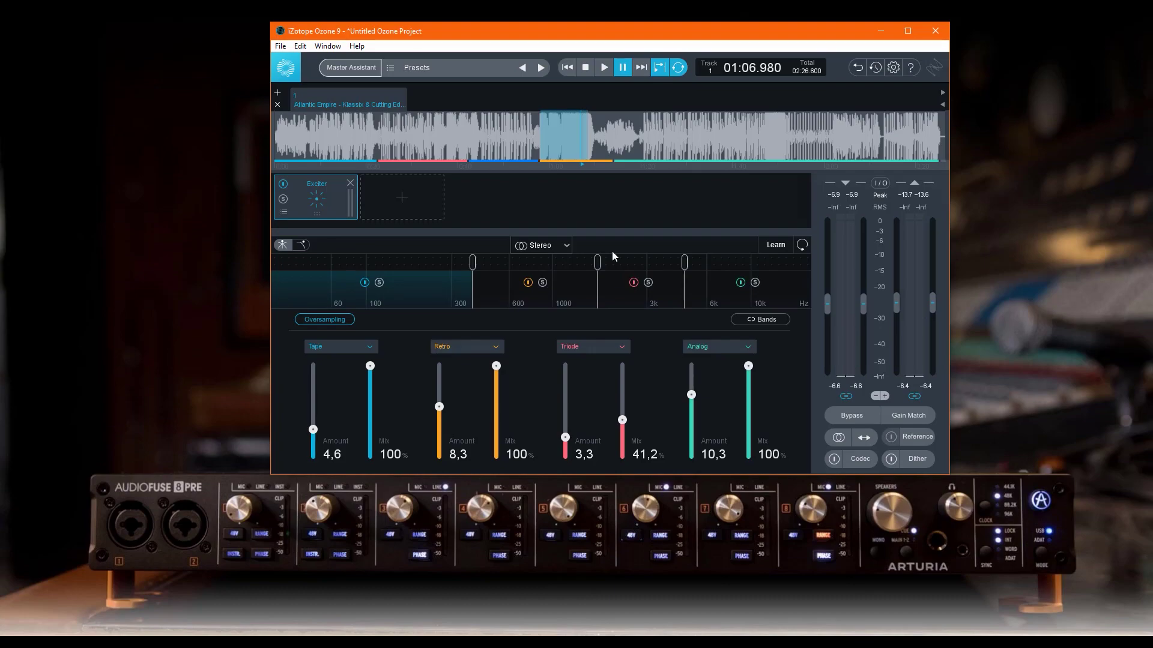
# - Try Mid/Side processing, look at the Side channel's separate band settings, and return to Stereo
pyautogui.click(539, 246)
pyautogui.click(523, 265)
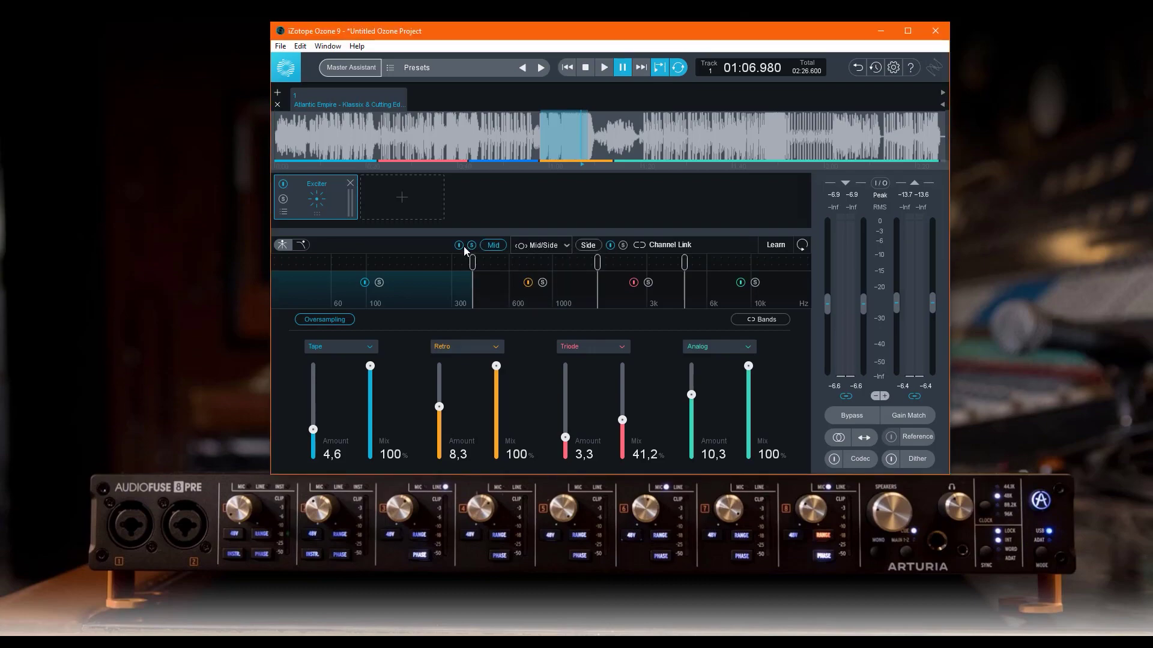
pyautogui.click(591, 245)
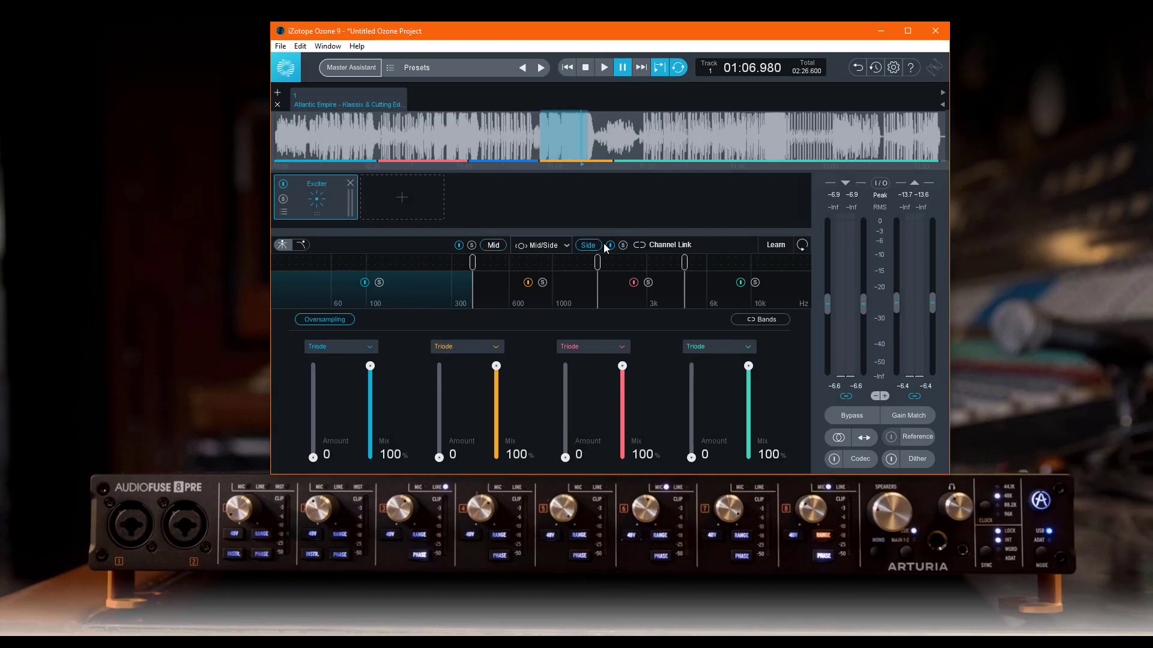
pyautogui.click(547, 246)
pyautogui.click(551, 262)
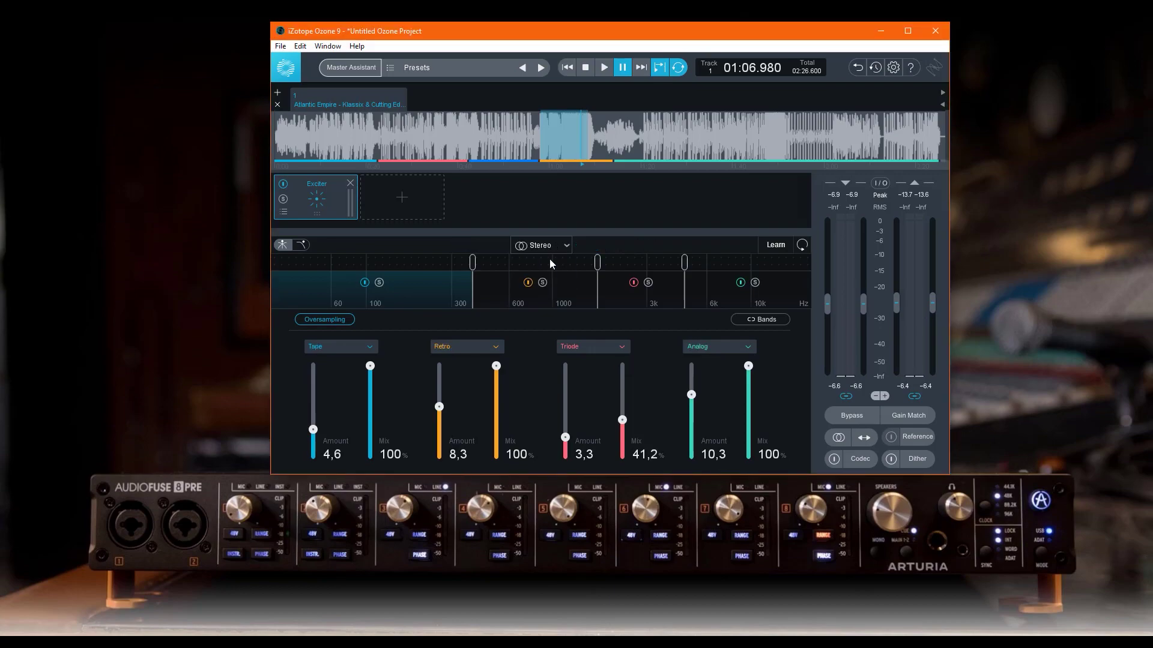